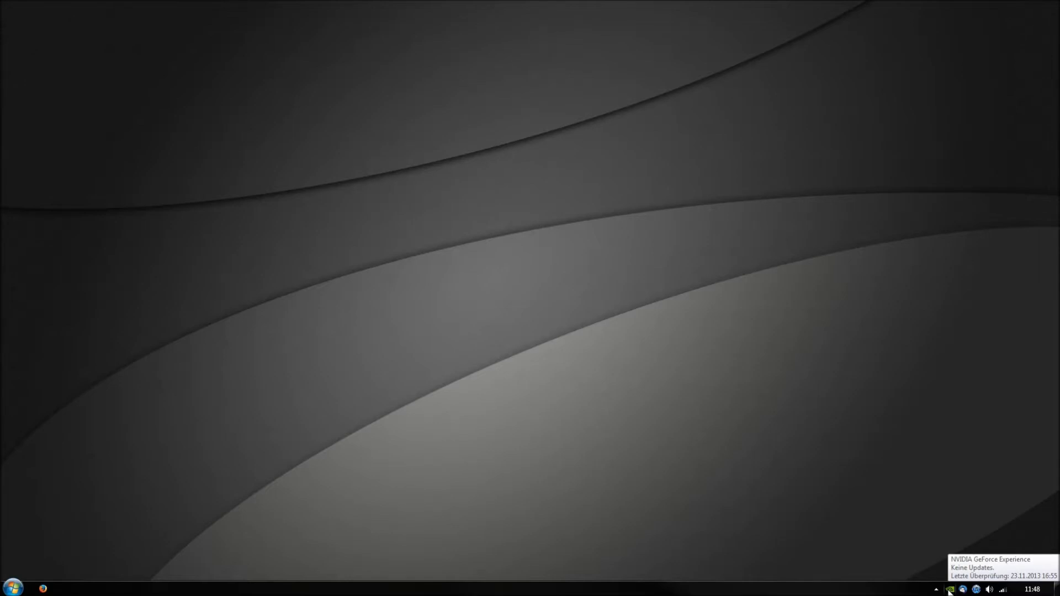
Right-click the NVIDIA system-tray icon to show the menu with the GeForce Experience option.
right_click(949, 591)
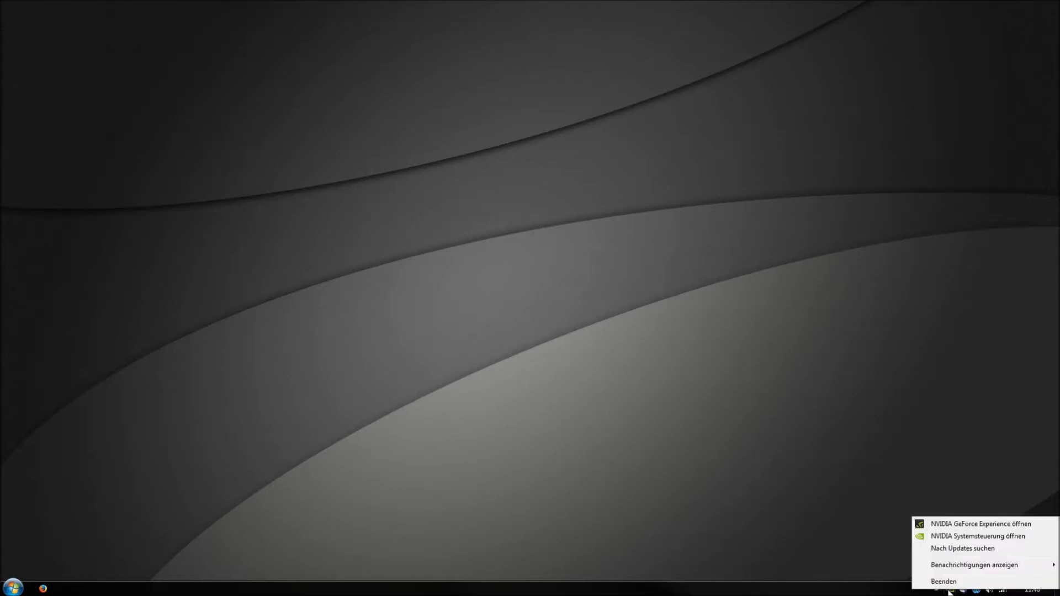
Launch GeForce Experience, confirm ShadowPlay requirements show Ready under My Rig, and open the ShadowPlay window.
left_click(975, 528)
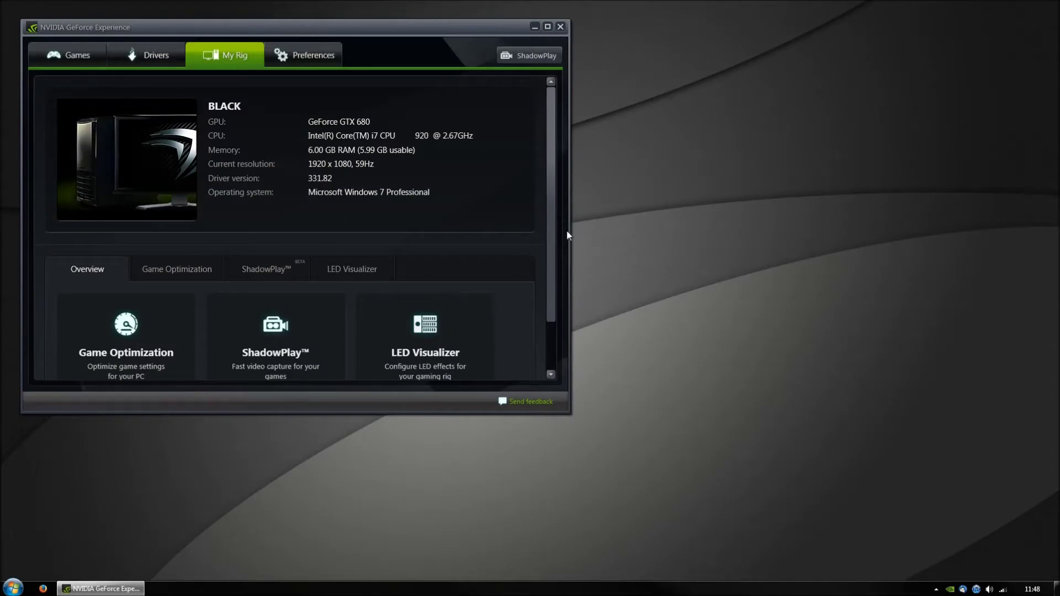
scroll(549, 226, "down", 2)
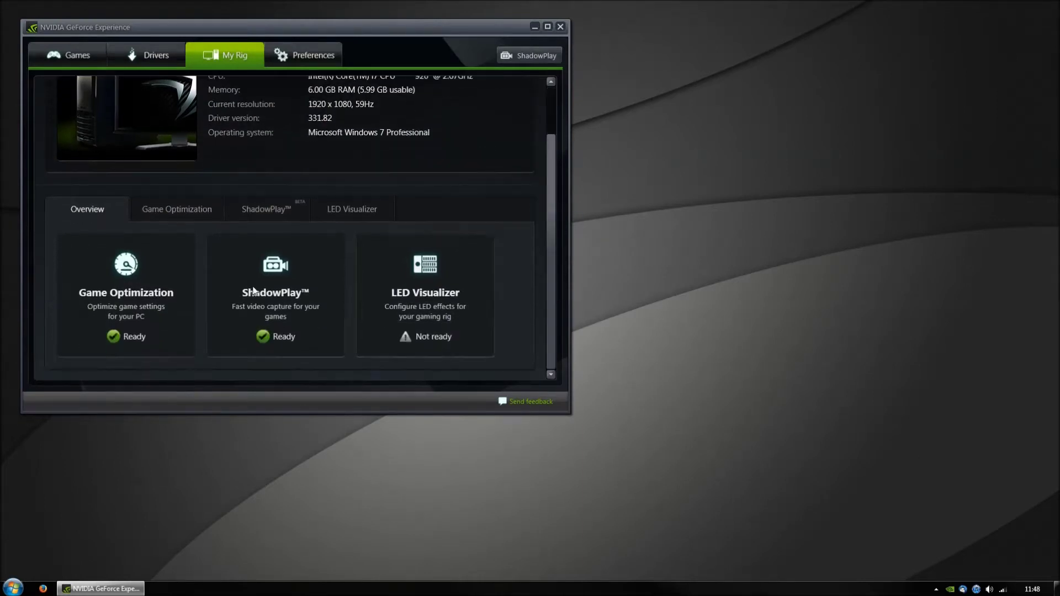
left_click(268, 211)
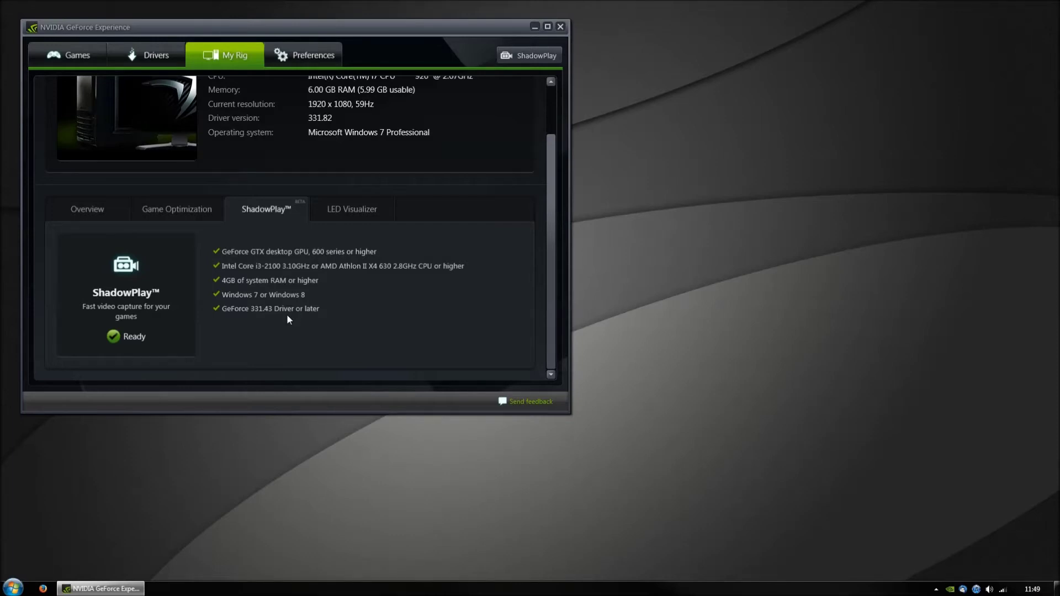
left_click(531, 56)
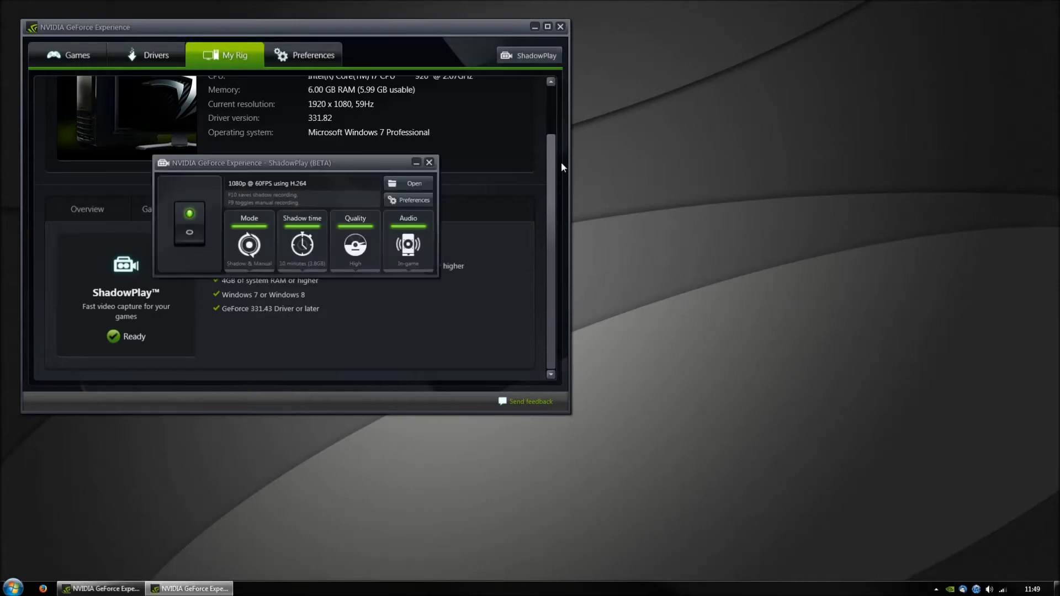
Switch ShadowPlay on in Shadow & Manual mode with a 10-minute shadow time.
left_click_drag(313, 162, 411, 207)
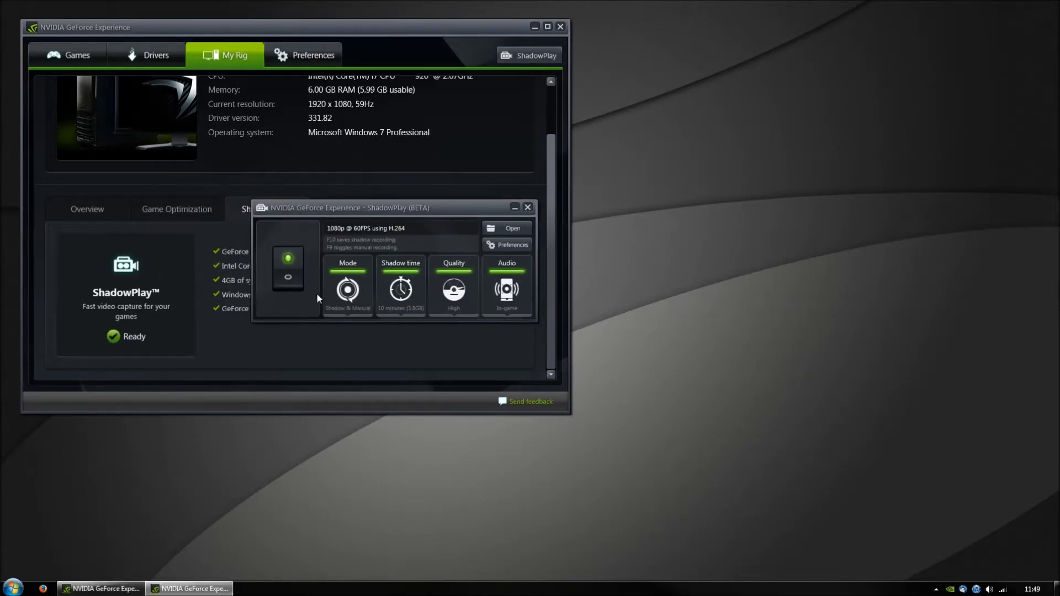
left_click(291, 279)
left_click(352, 292)
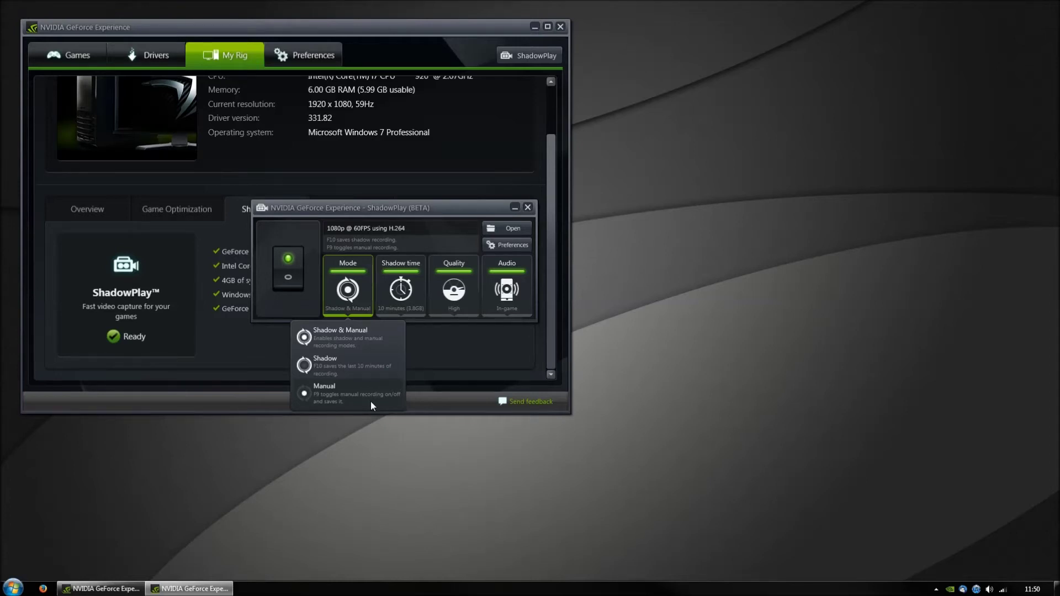
mouse_move(413, 291)
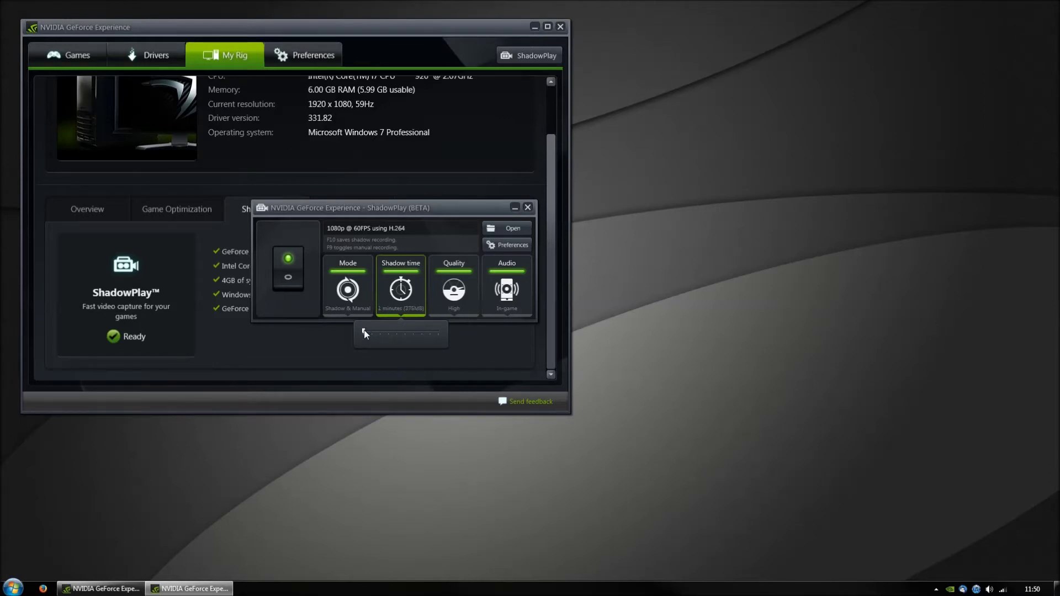
left_click_drag(425, 334, 472, 330)
Keep recording quality at High and audio capture at In-game.
left_click(454, 287)
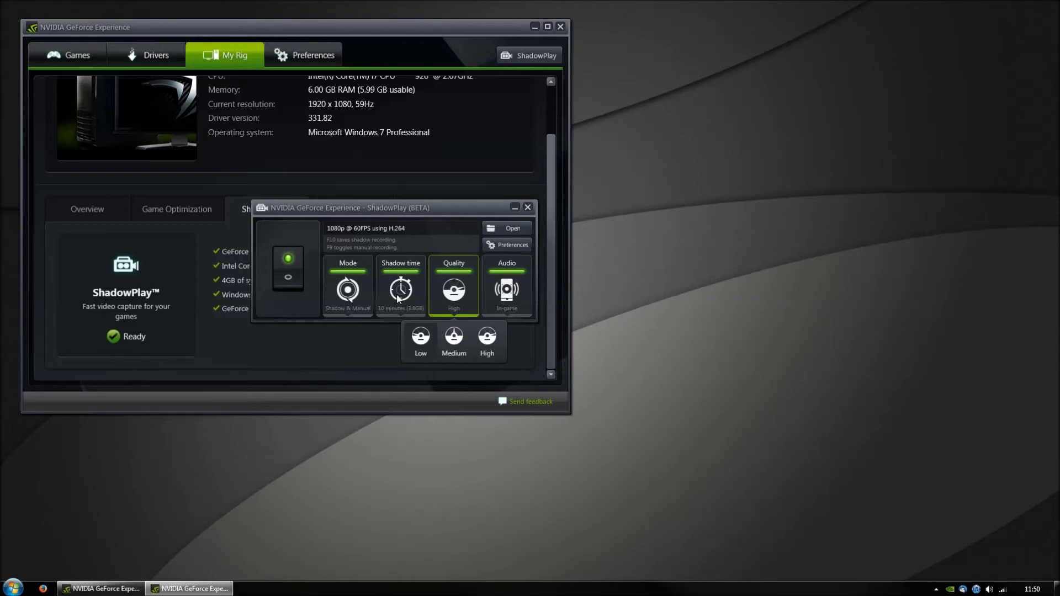
left_click(446, 286)
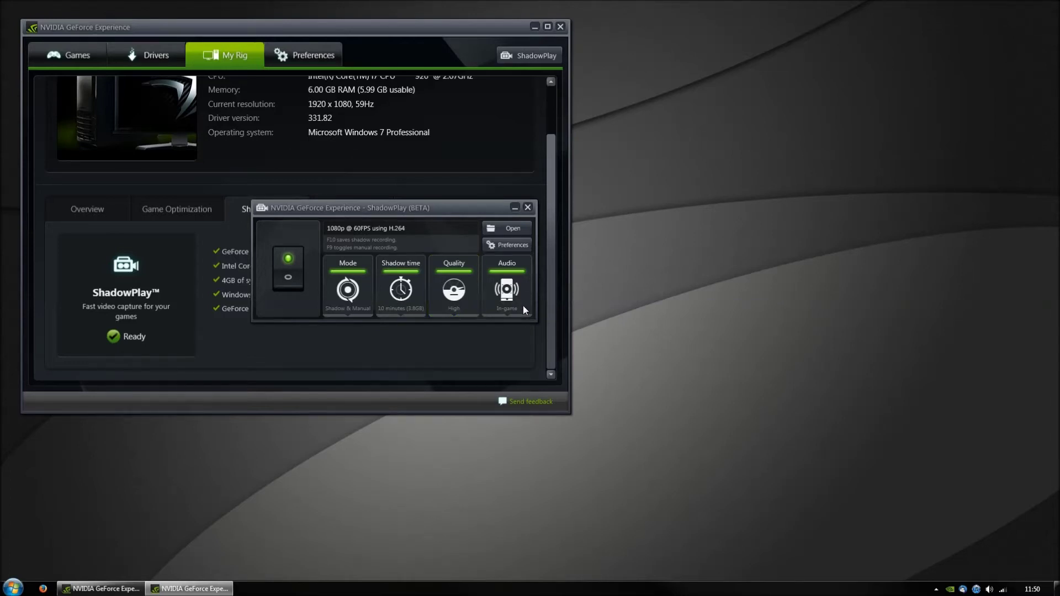
left_click(509, 294)
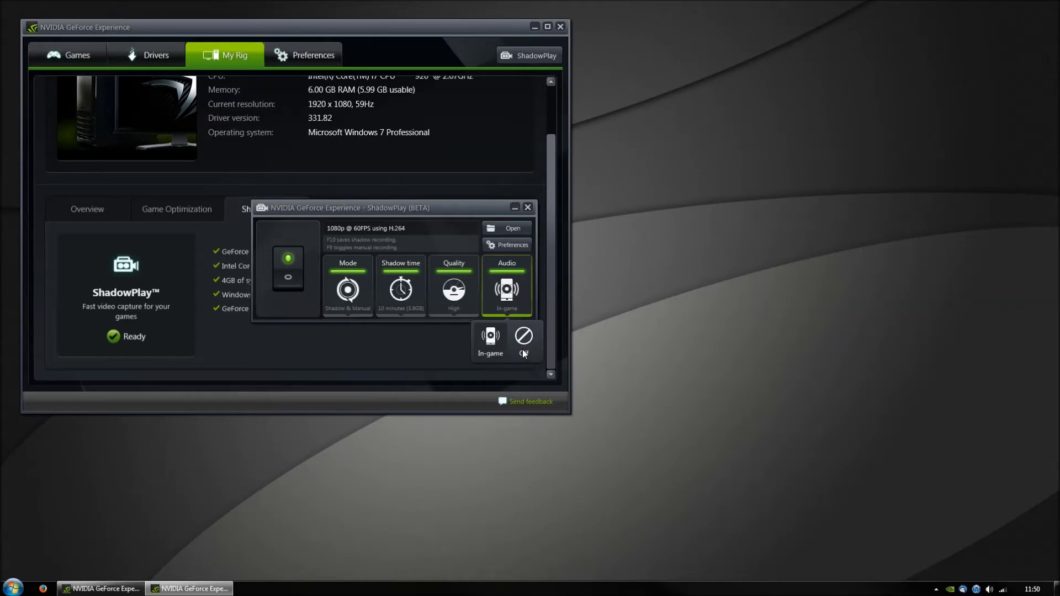
left_click(505, 287)
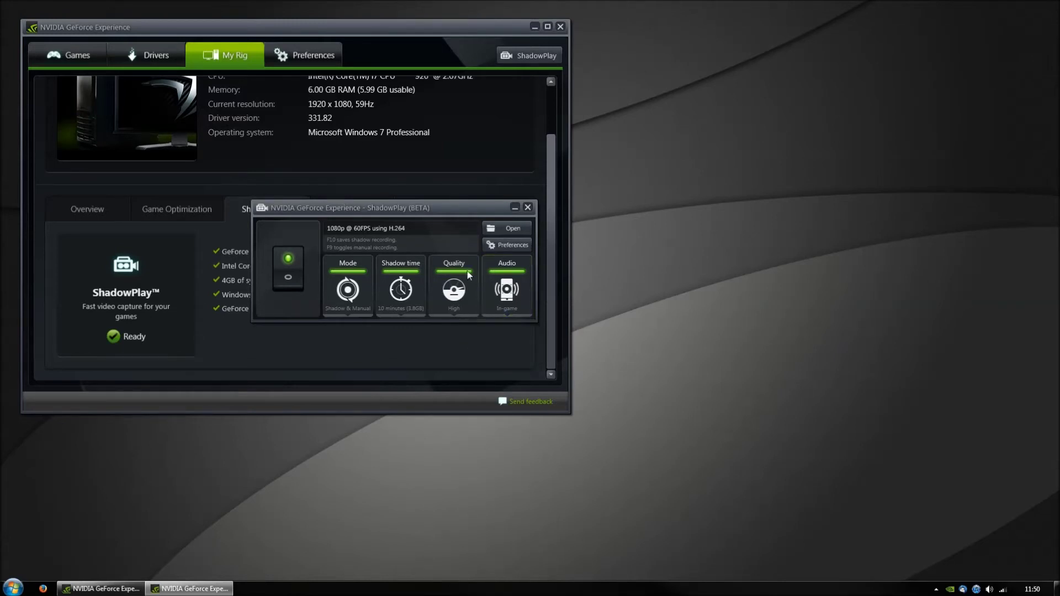
In ShadowPlay preferences, try the recording indicator positions and leave it at top-right.
left_click(497, 247)
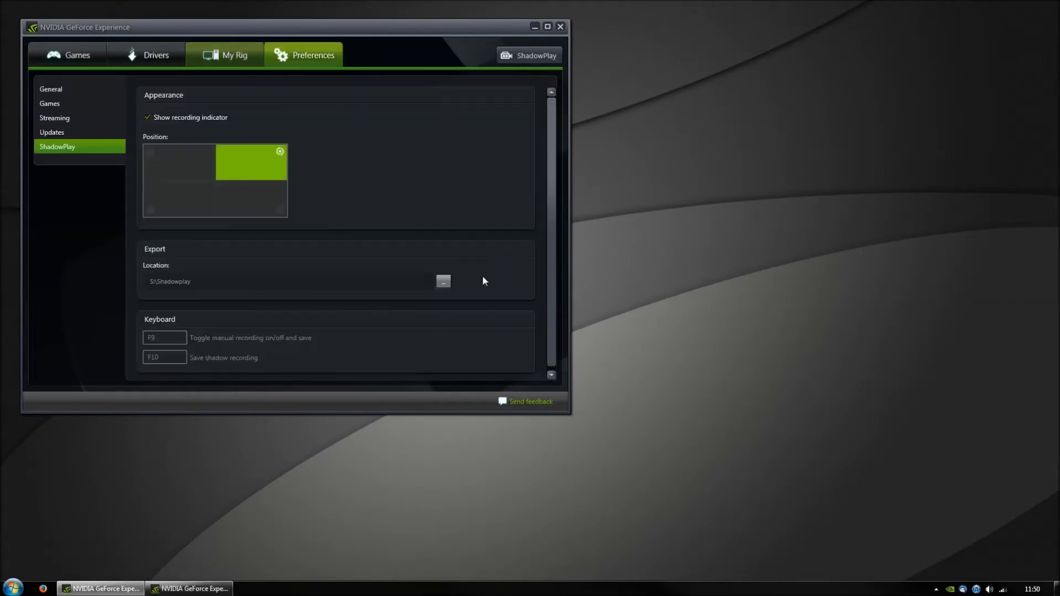
left_click(170, 161)
left_click(174, 204)
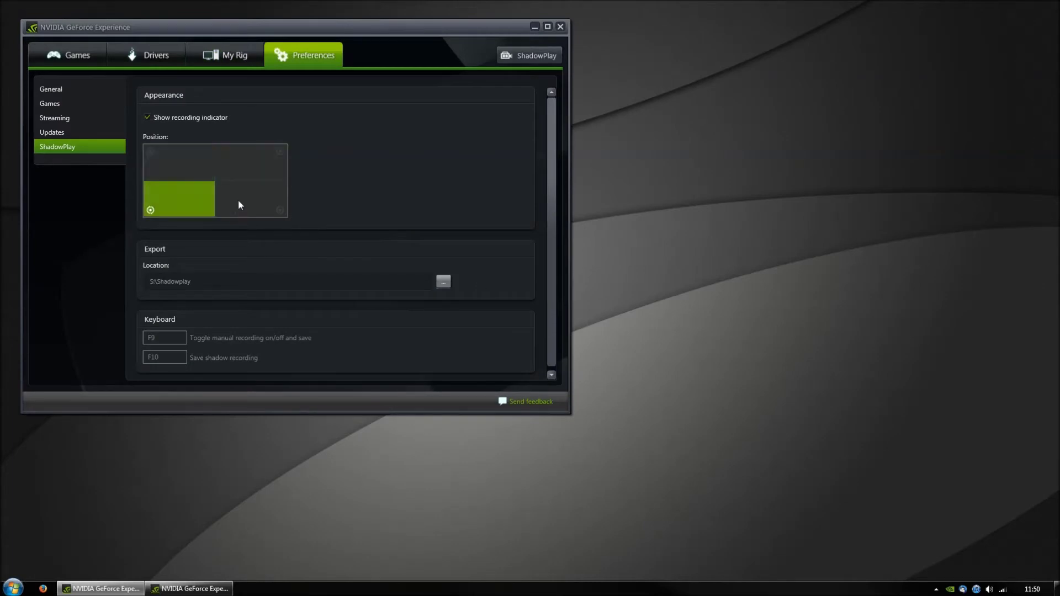
left_click(238, 203)
left_click(270, 161)
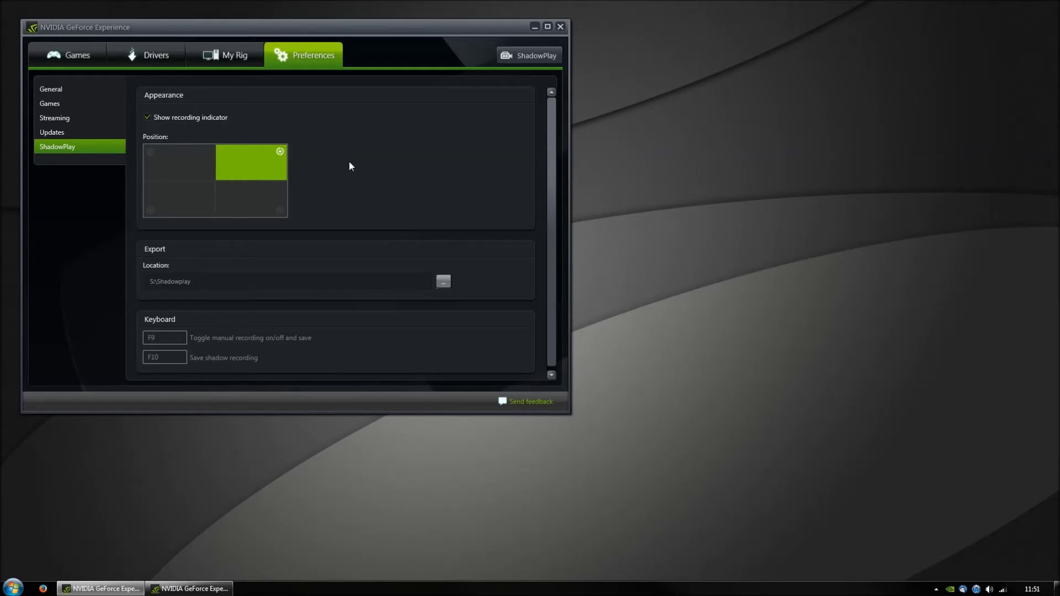
Leave the save-shadow and F9 manual recording hotkeys unchanged, then minimise the ShadowPlay panel.
scroll(349, 163, "down", 1)
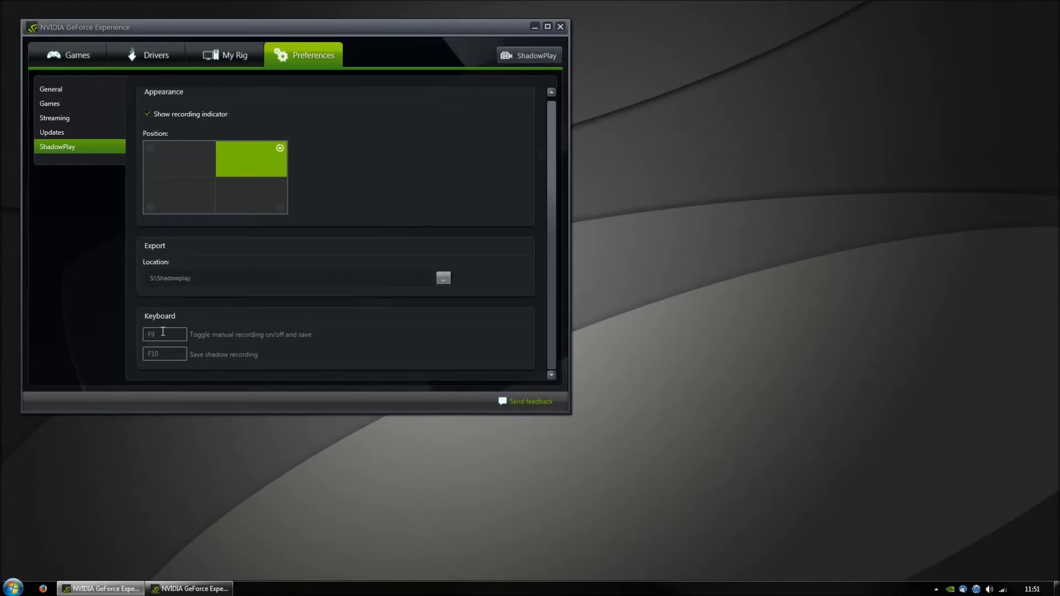
left_click(166, 353)
left_click(169, 337)
left_click(268, 357)
left_click(524, 56)
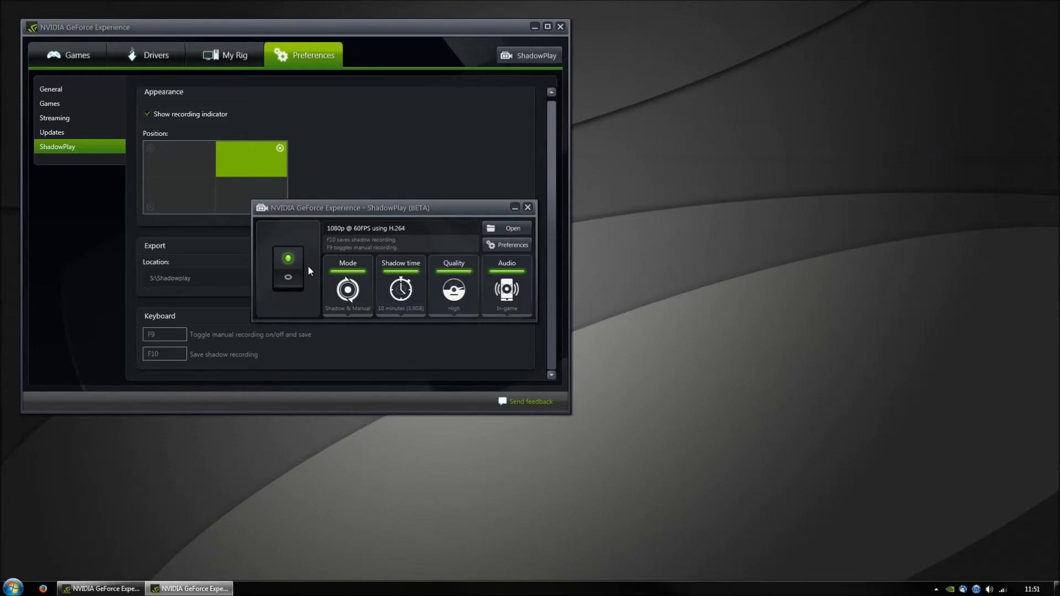
left_click(515, 207)
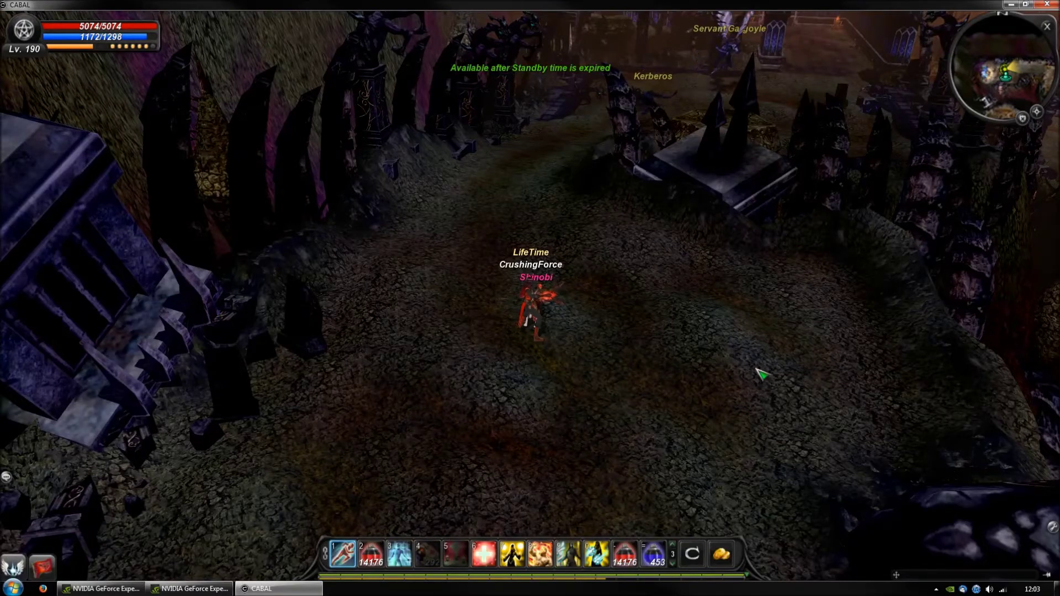
Set Cabal Online's Resolution mode to Full Screen Mode in Options and apply it.
left_click_drag(756, 369, 729, 381)
left_click_drag(466, 431, 655, 362)
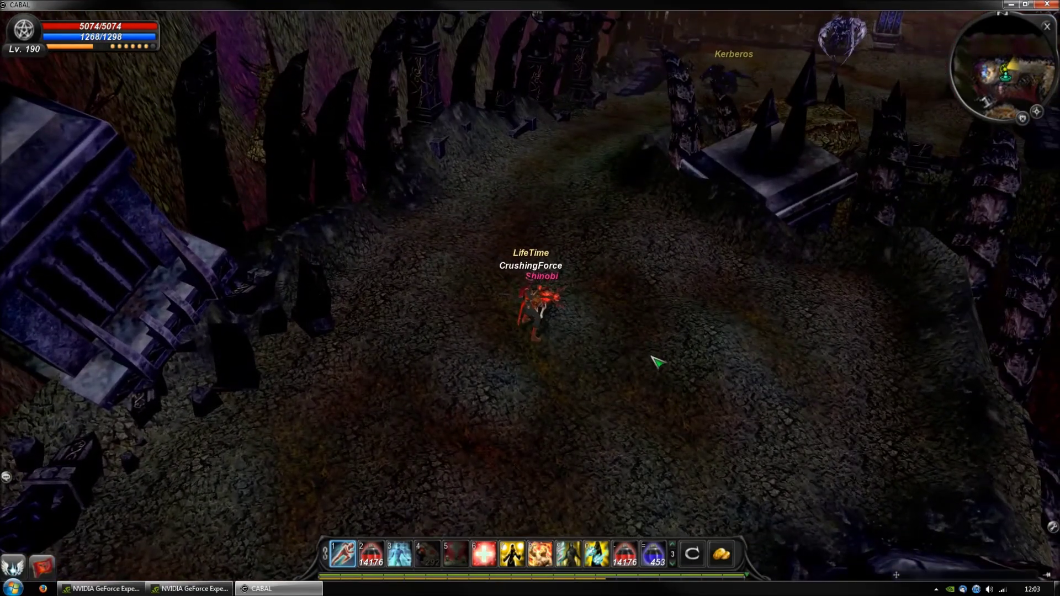
key("Escape")
left_click(559, 331)
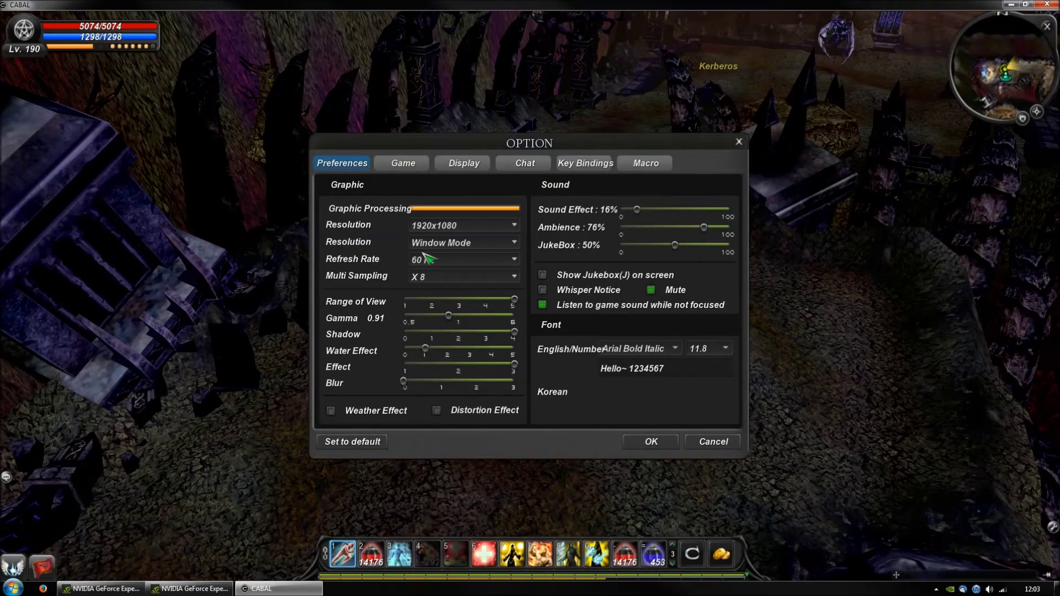
left_click(505, 244)
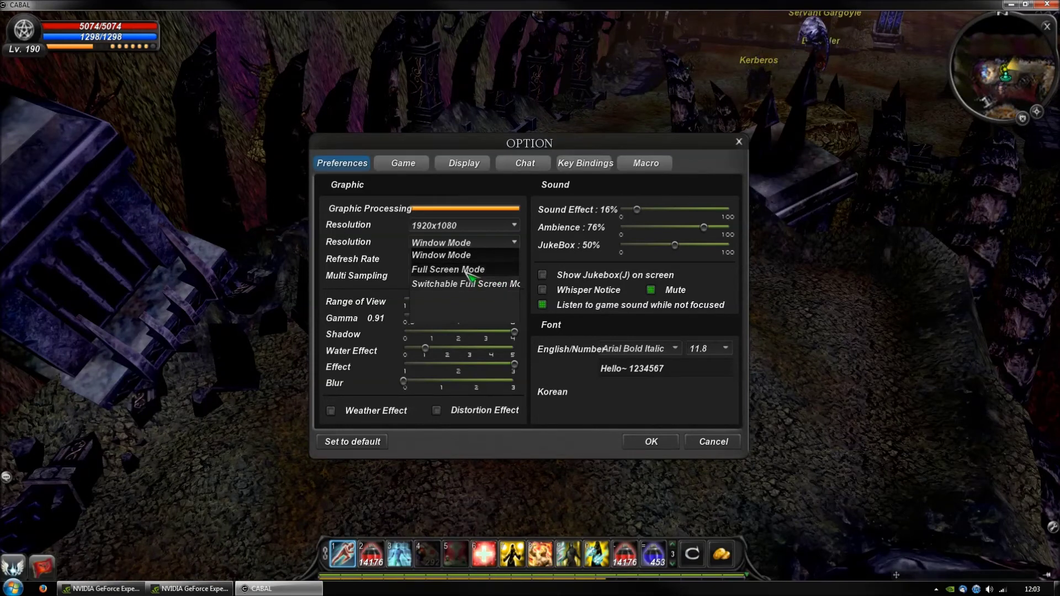
left_click(488, 272)
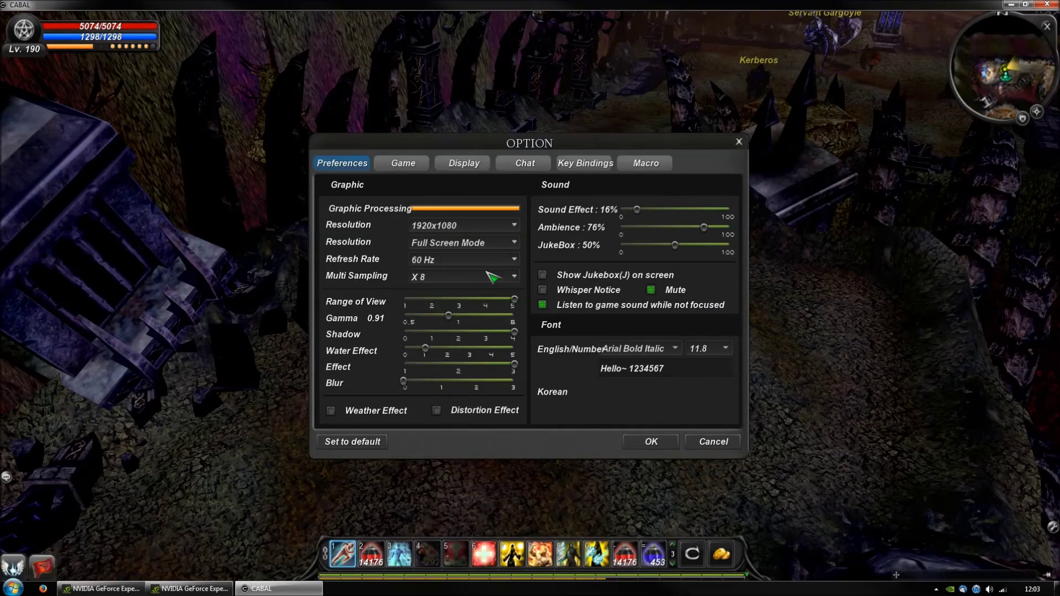
left_click(651, 441)
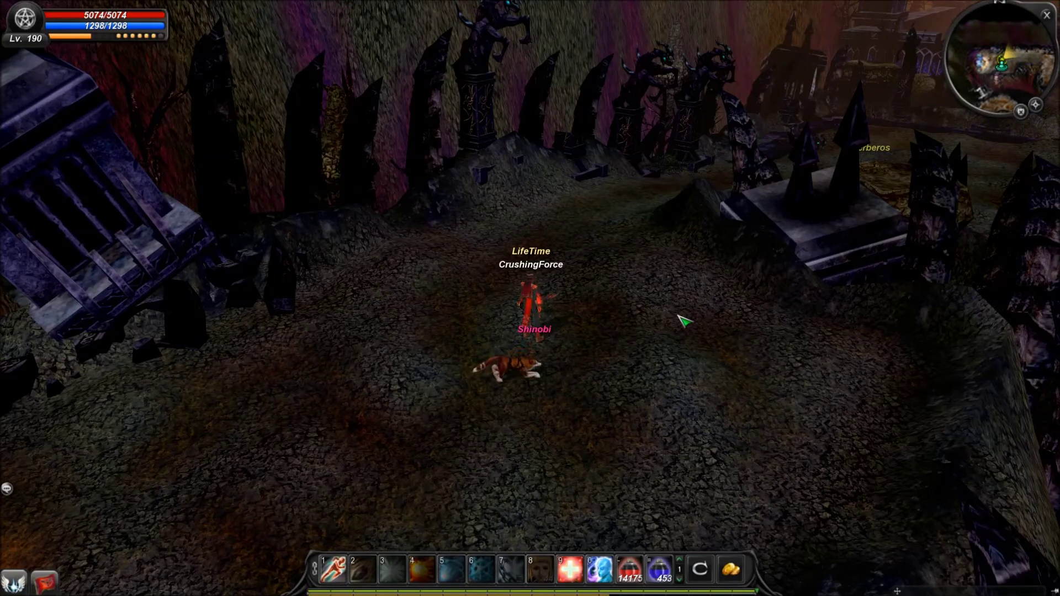
key("Escape")
left_click(575, 331)
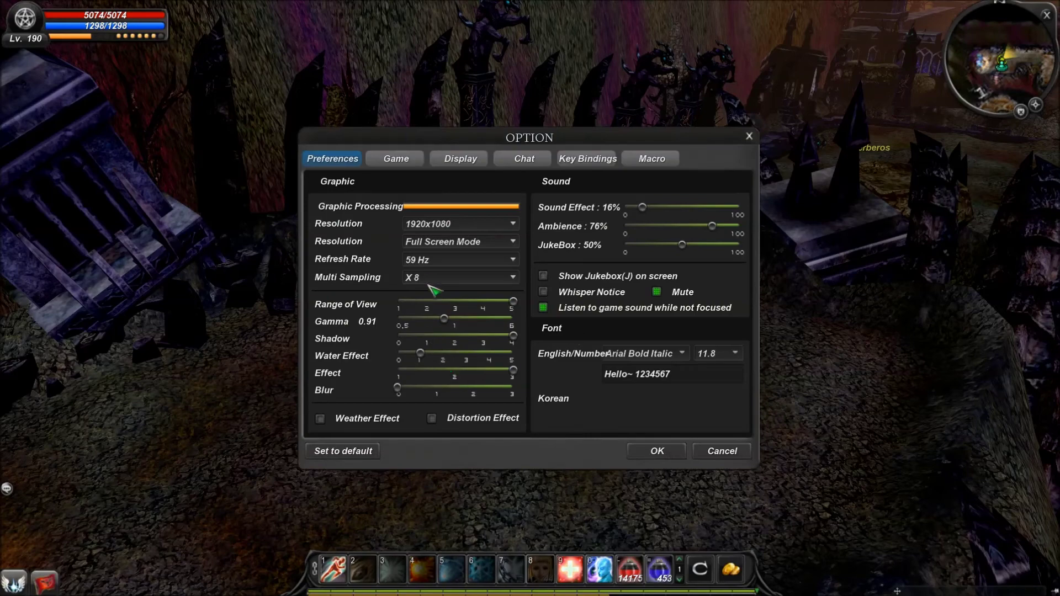
left_click(426, 263)
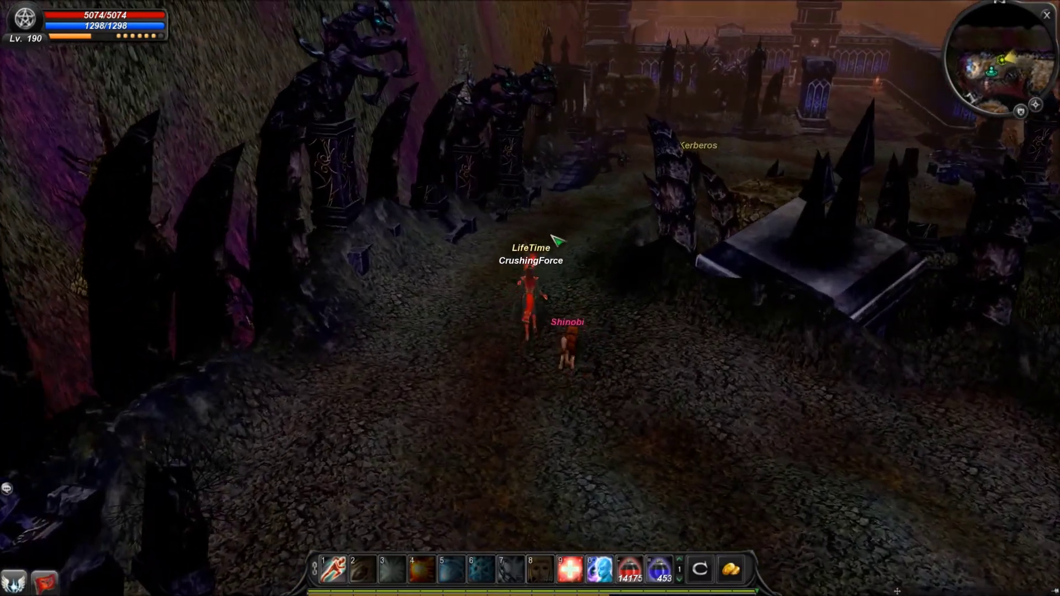
Chain warp, combo-mode, beam and ice skills (keys 3, 4, 6, 3, 4, 4, 2) on the Servant Gargoyle and Beholder.
key("3")
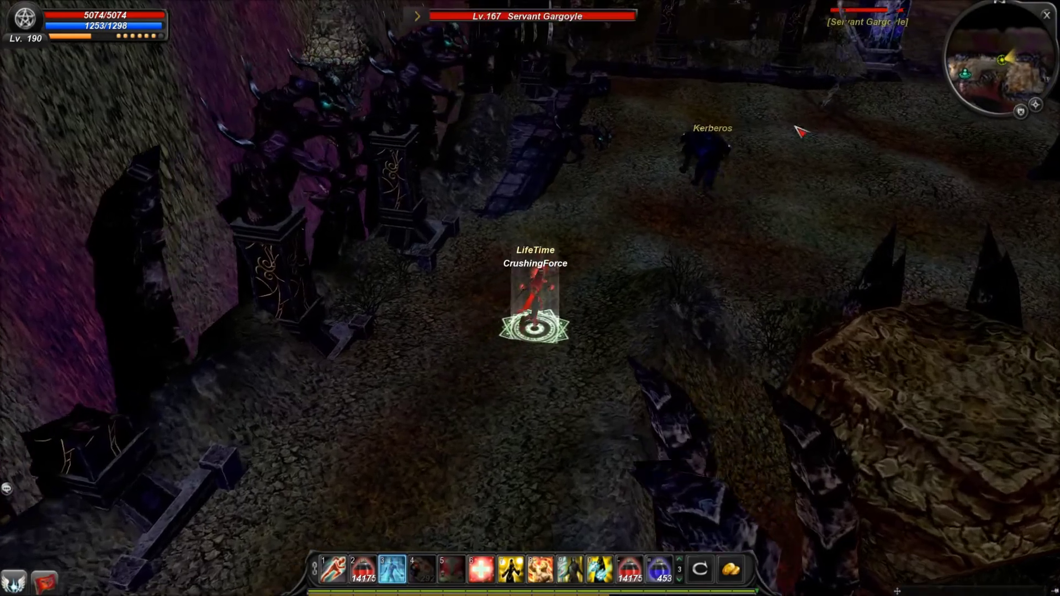
key("4")
key("6")
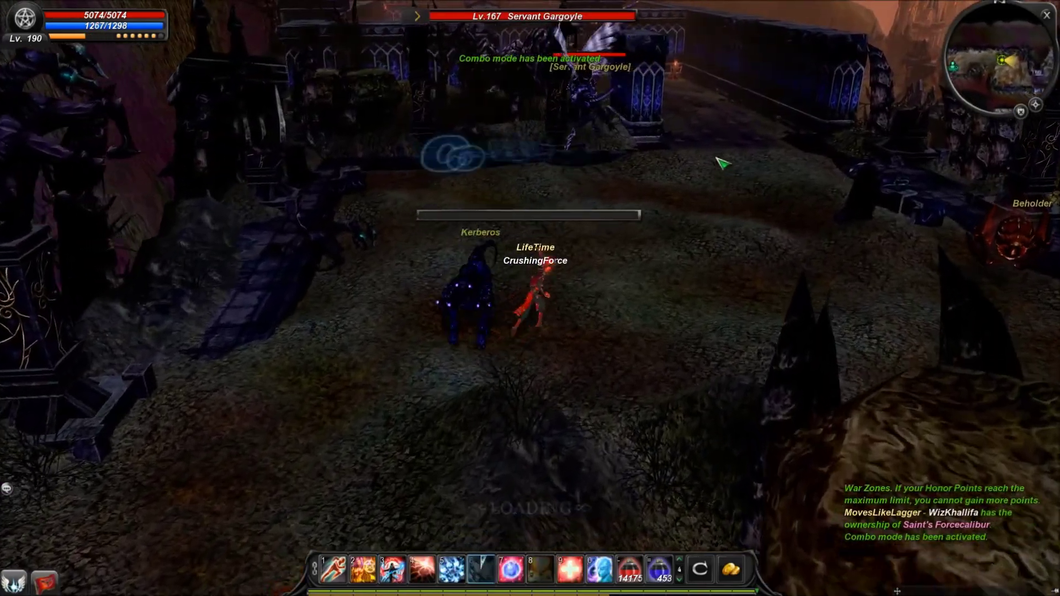
key("3")
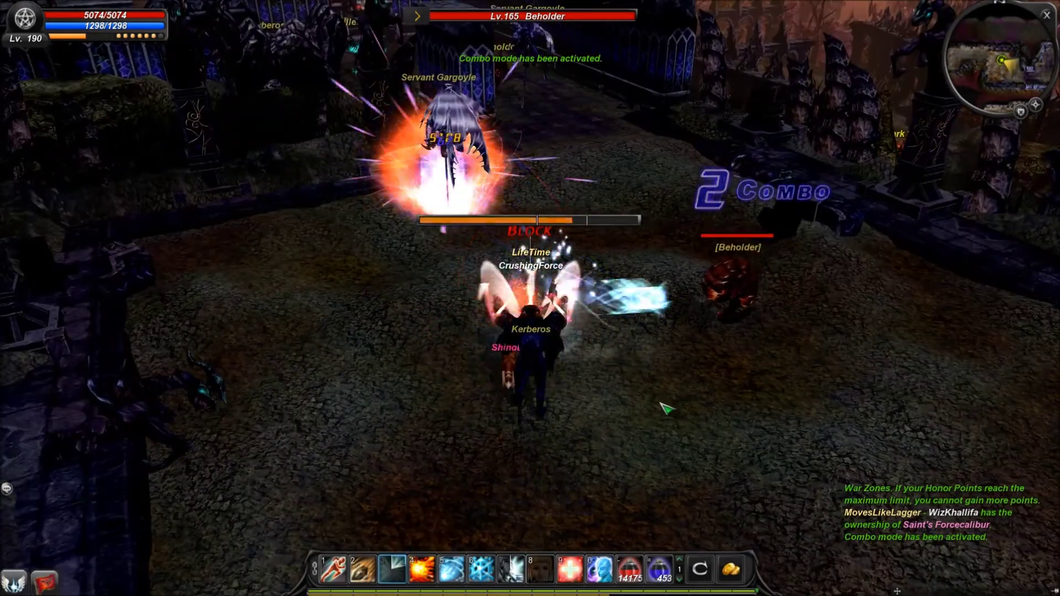
key("4")
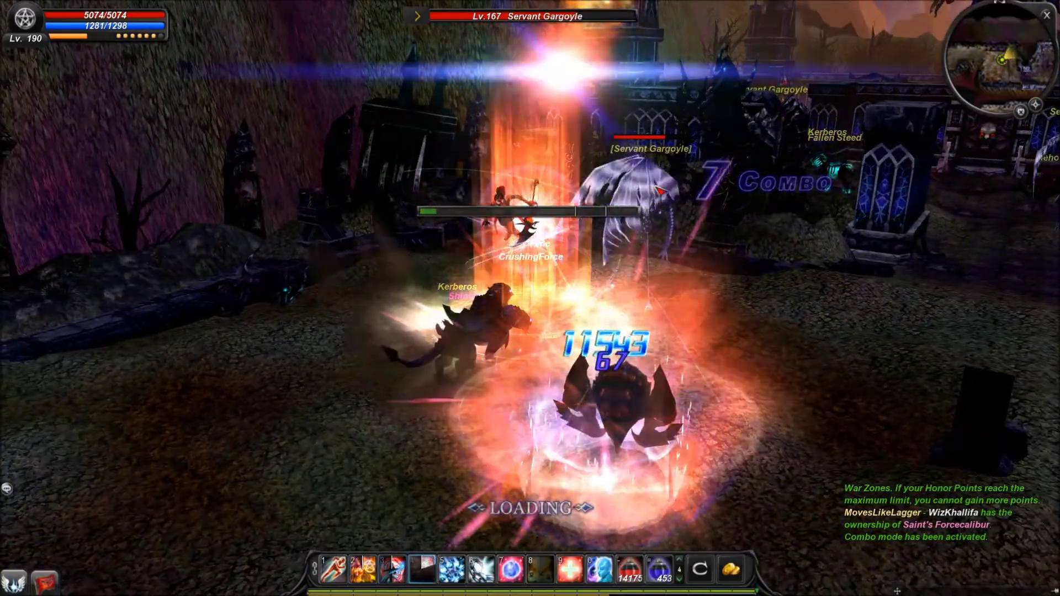
key("4")
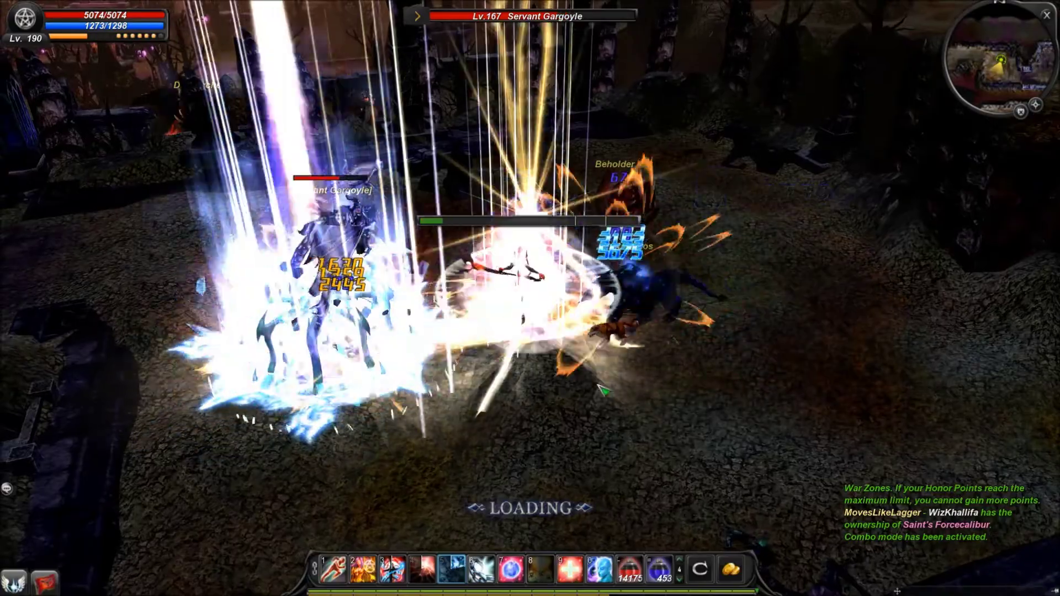
key("2")
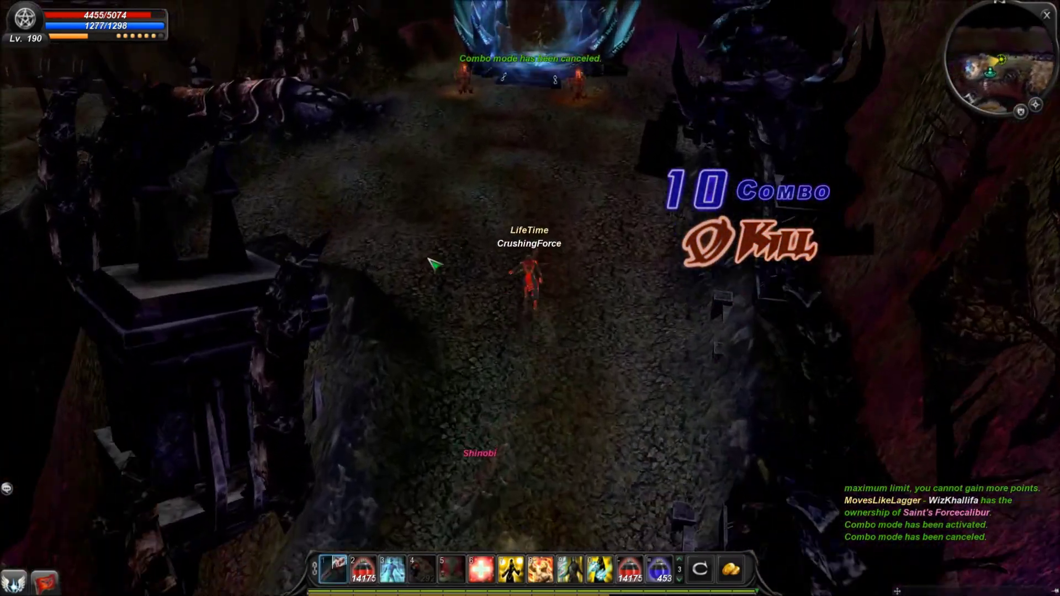
left_click_drag(433, 260, 727, 271)
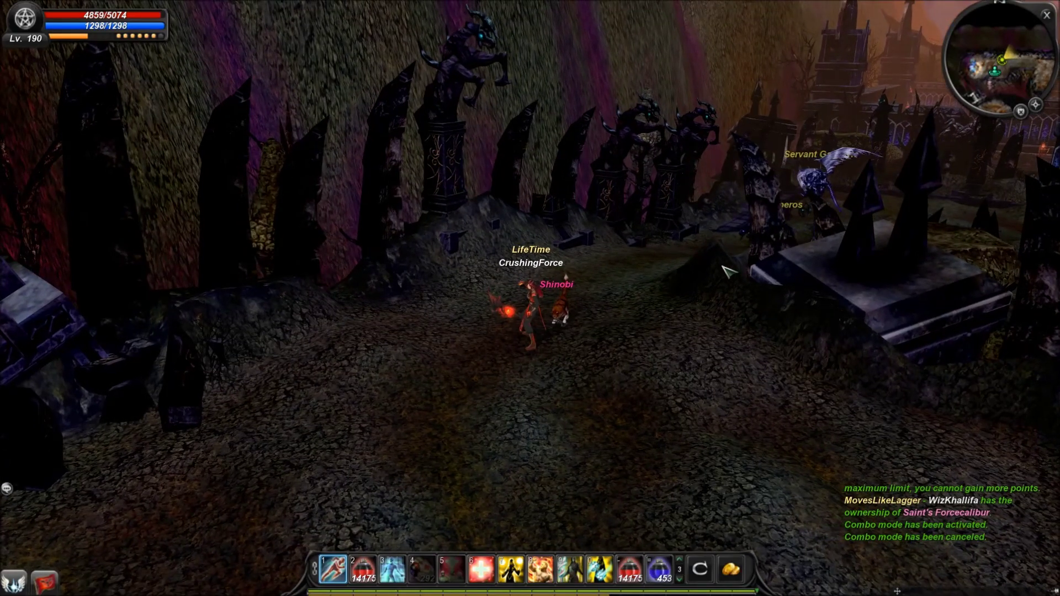